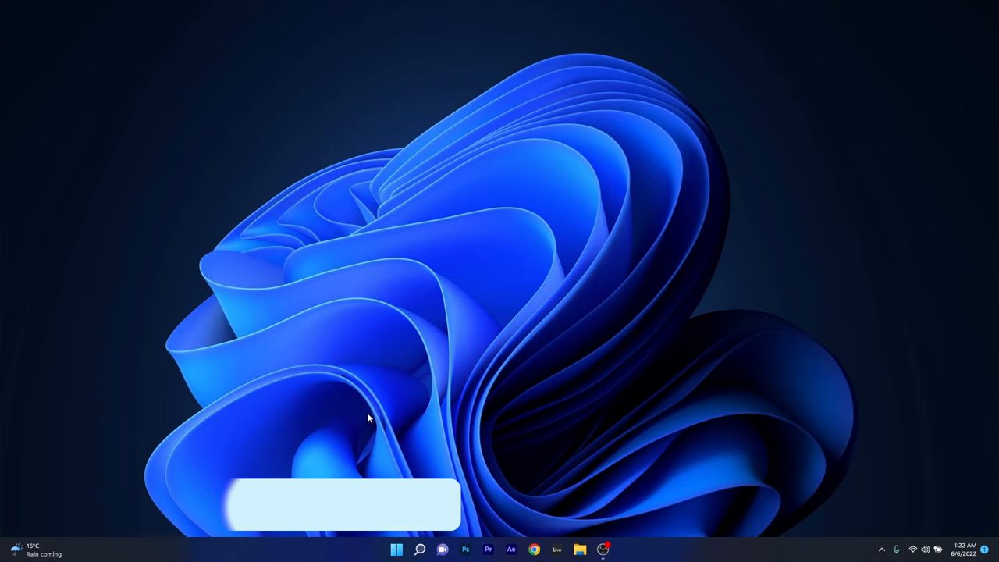
- Launch Registry Editor by searching regedit from the Start menu
click(396, 549)
text(regedit)
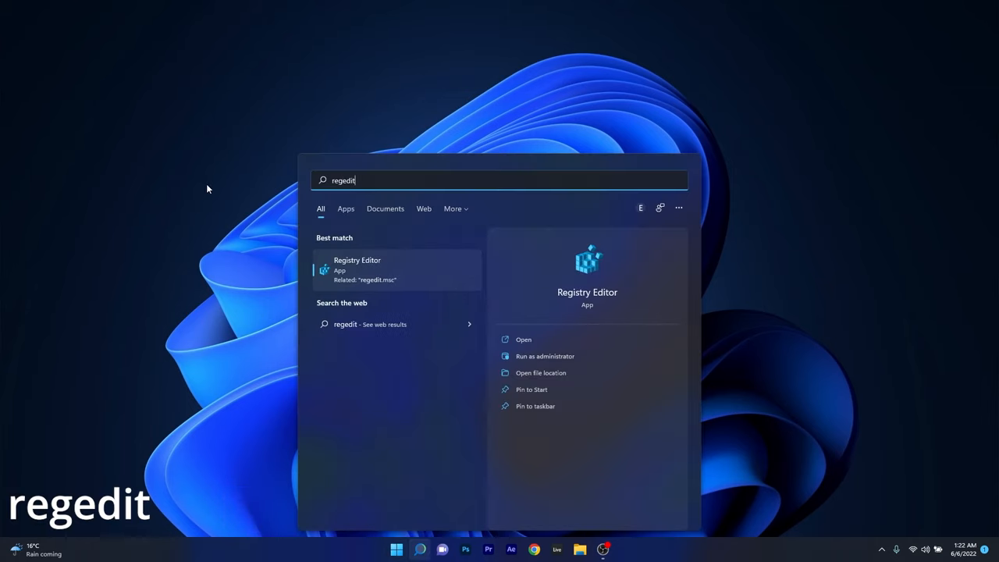
click(425, 264)
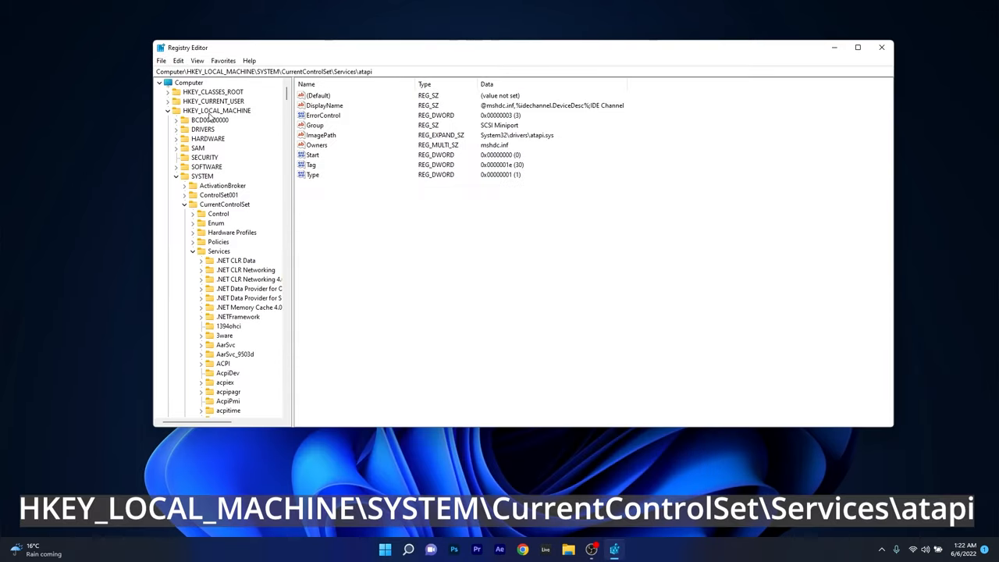
click(216, 111)
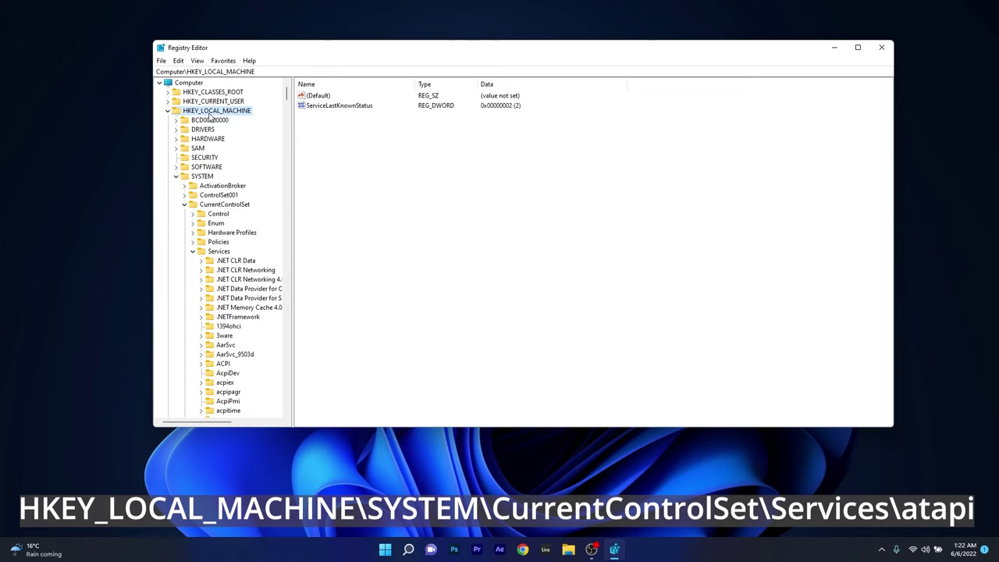
click(203, 176)
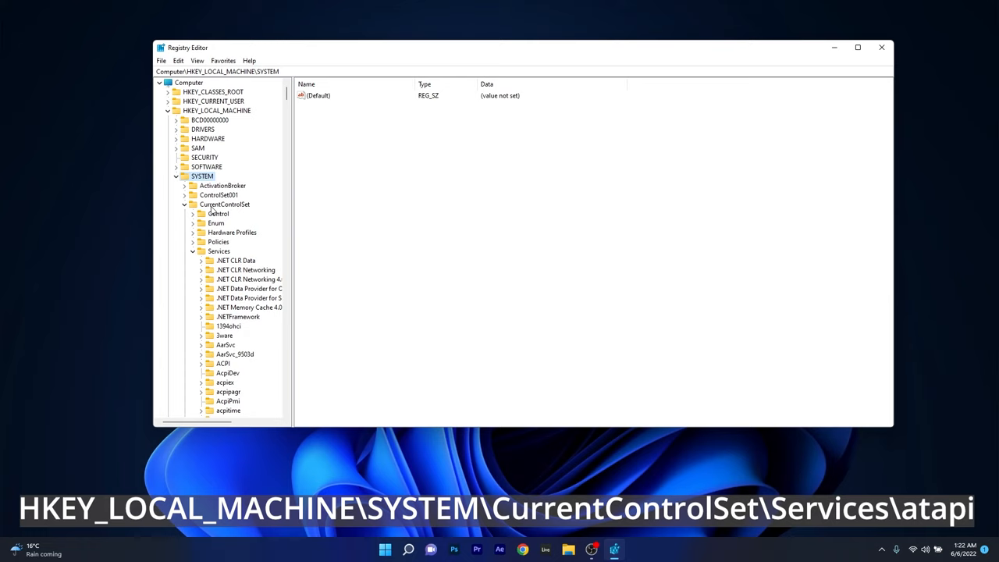
click(224, 205)
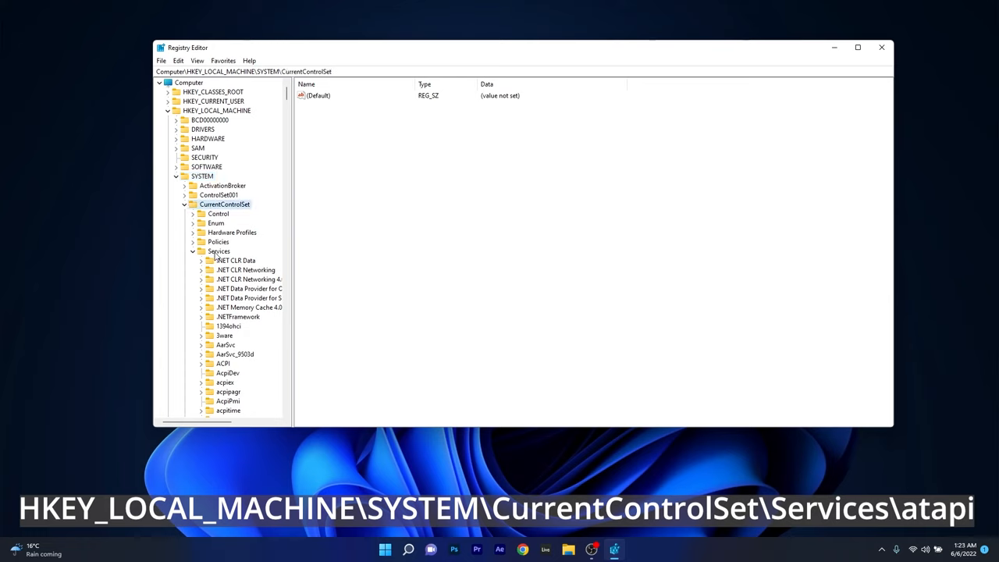
click(218, 251)
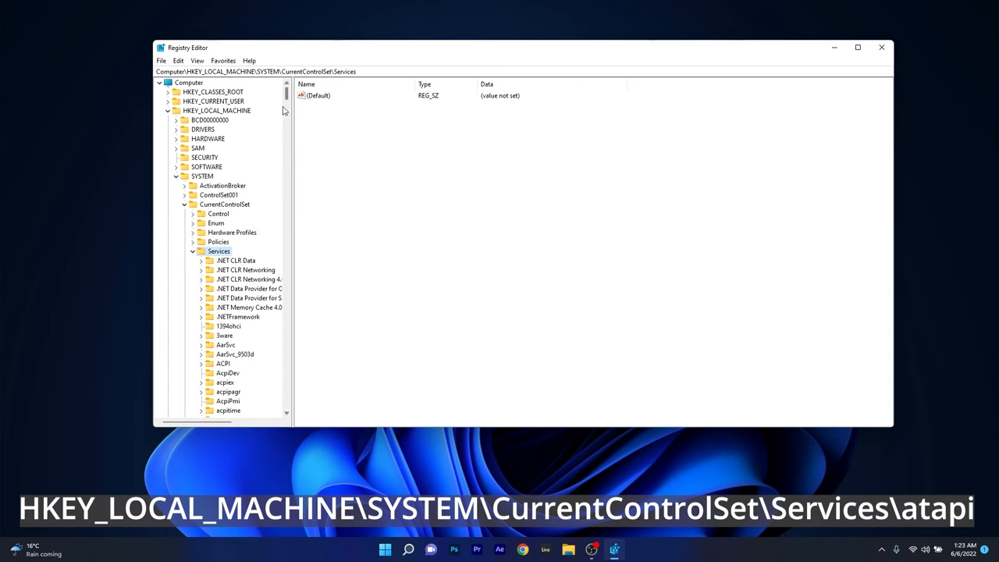
drag(286, 95, 288, 116)
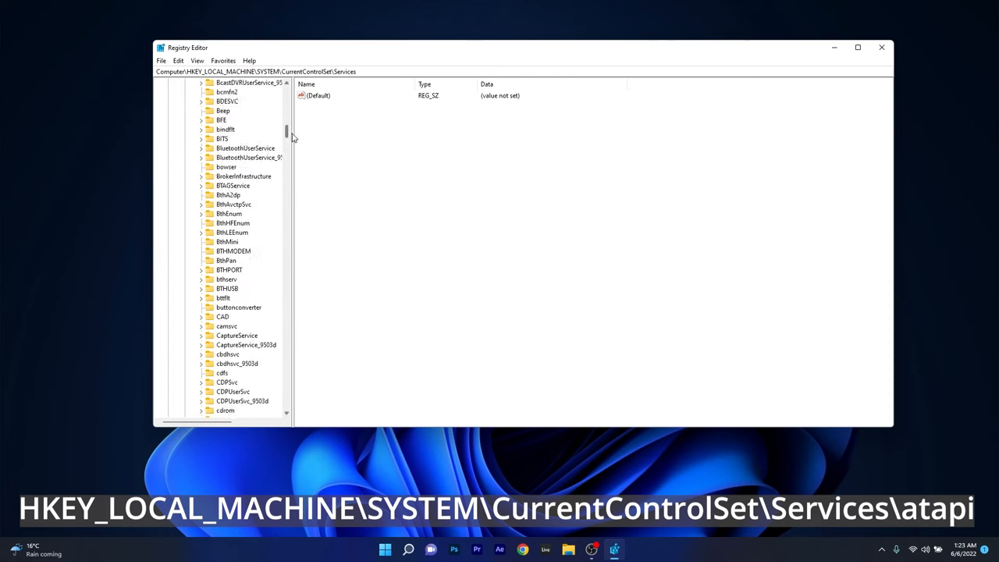
scroll(297, 118, down, 6)
scroll(296, 125, up, 2)
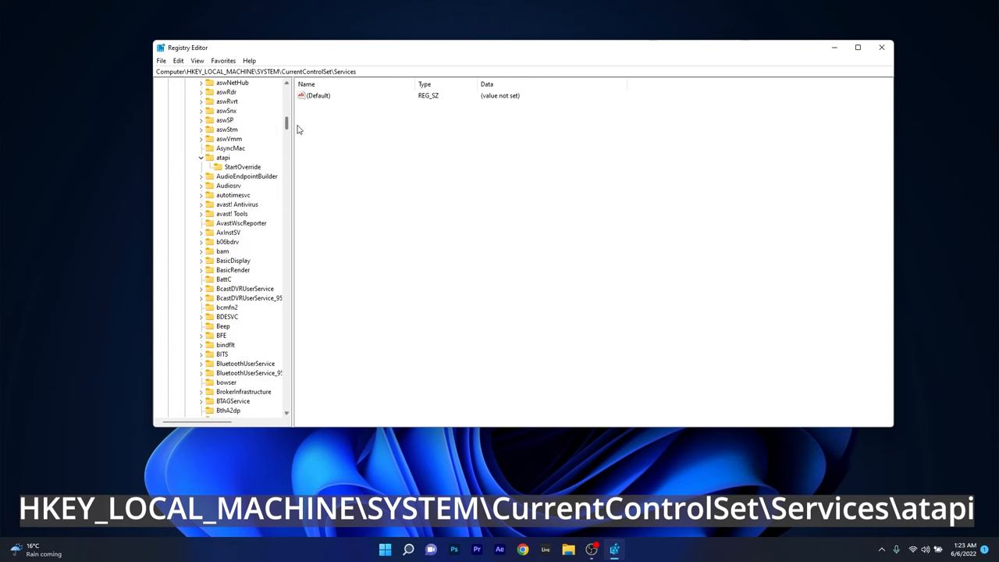
click(223, 157)
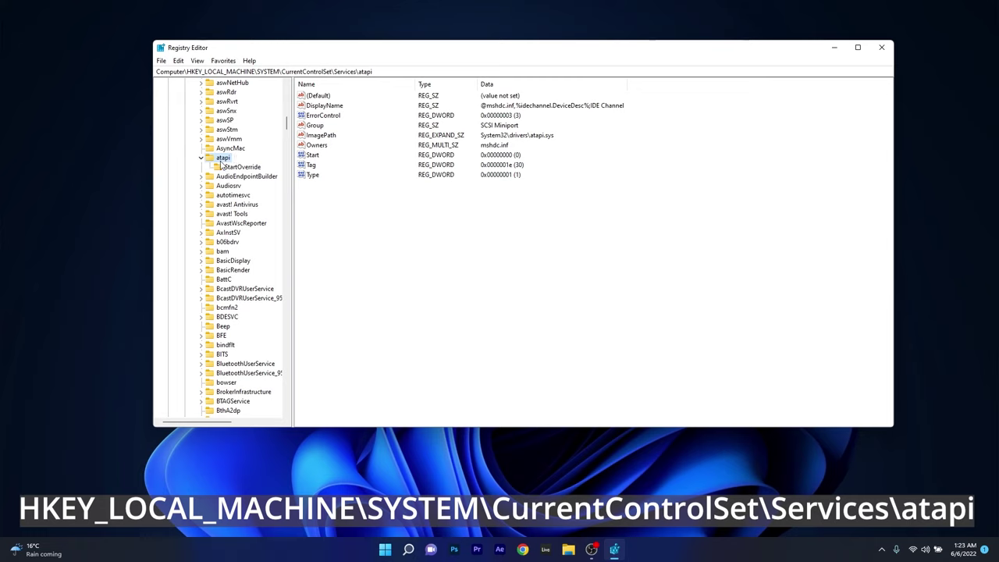
- Create a new subkey named Controller0 under the atapi service key
right_click(224, 160)
mouse_move(269, 175)
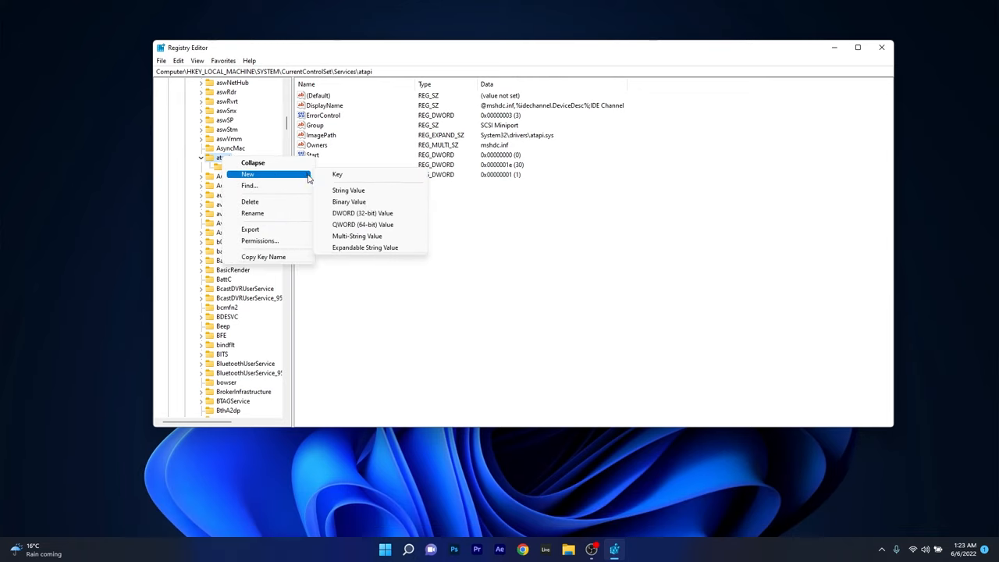
click(360, 175)
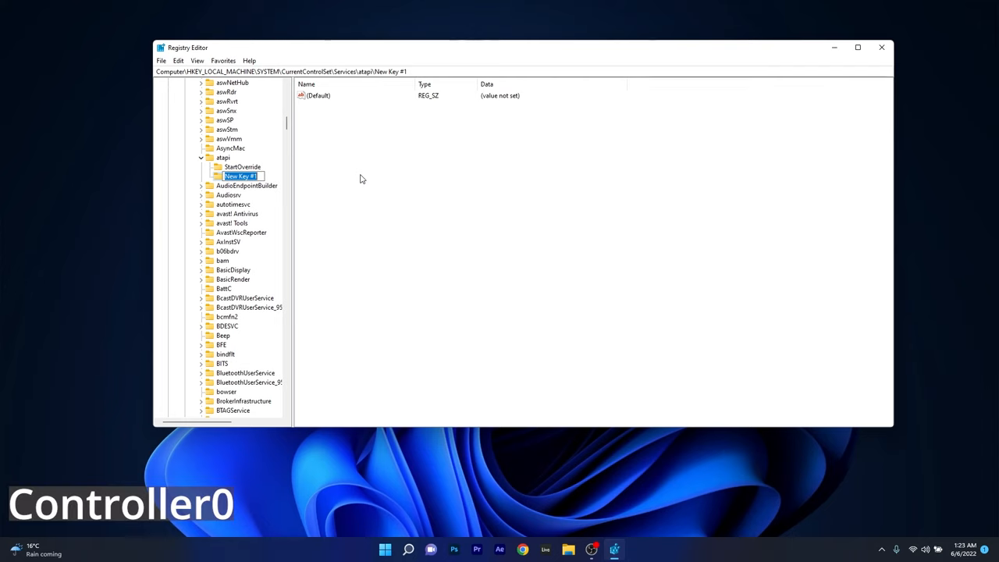
text(Controller0)
key(Return)
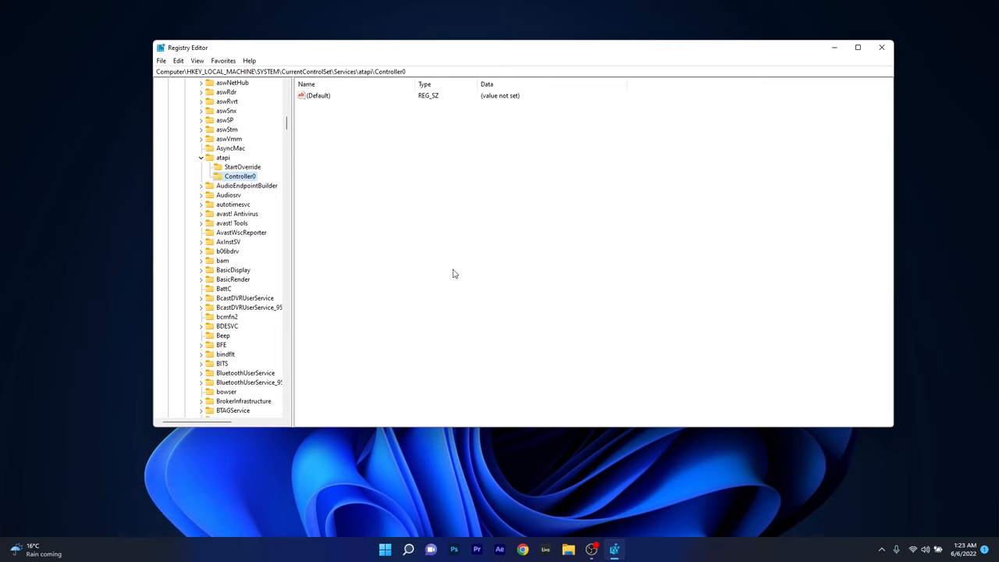
- Add a DWORD (32-bit) value named EnumDevice1 inside Controller0
right_click(474, 198)
mouse_move(504, 199)
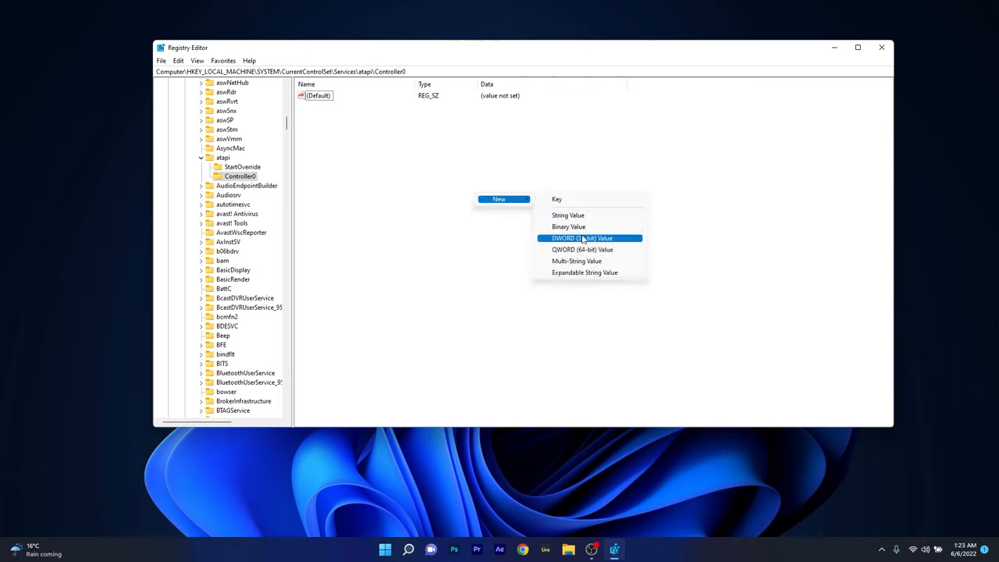
click(582, 238)
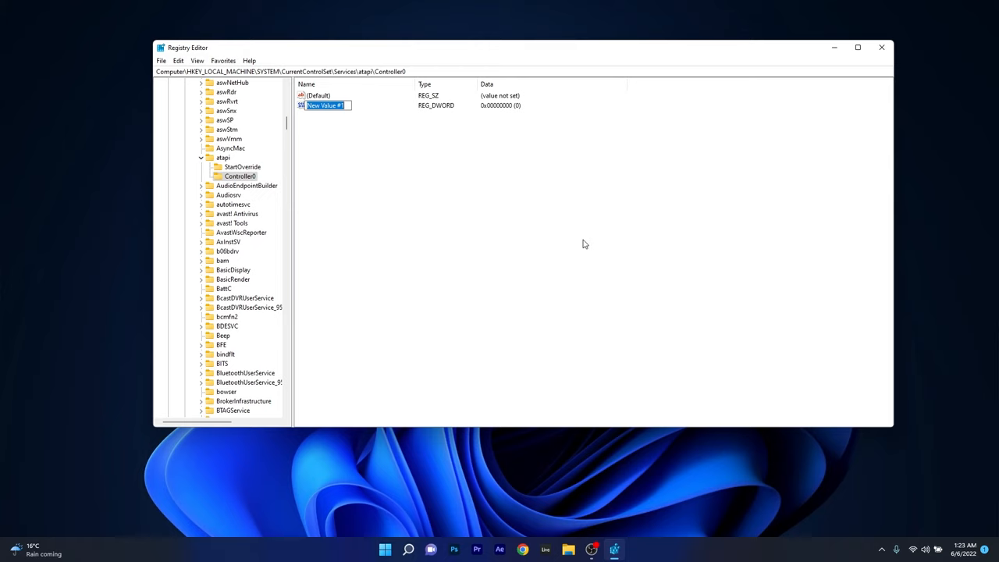
text(EnumDevice1)
key(Return)
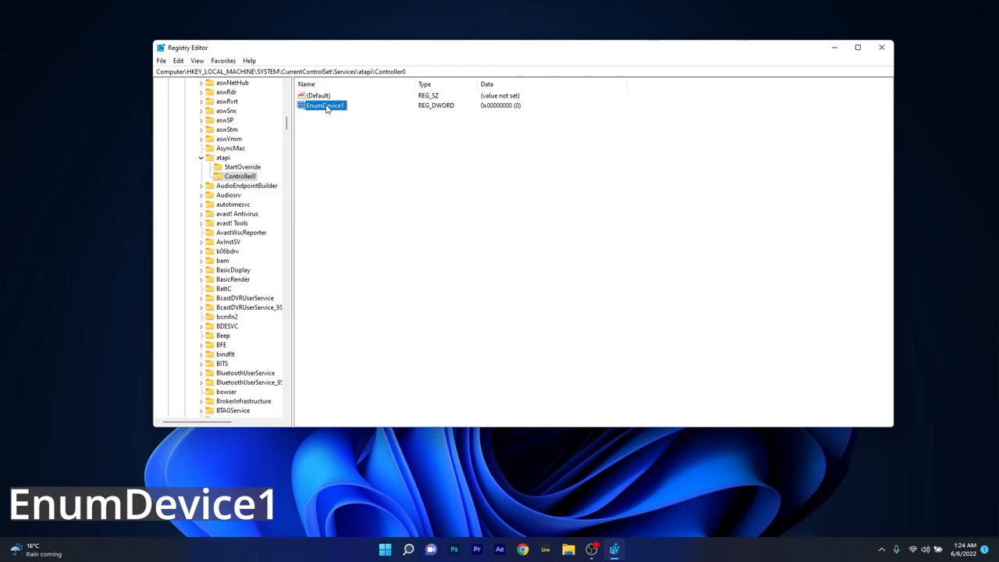
- Set EnumDevice1's value data to 1 and save it
double_click(327, 109)
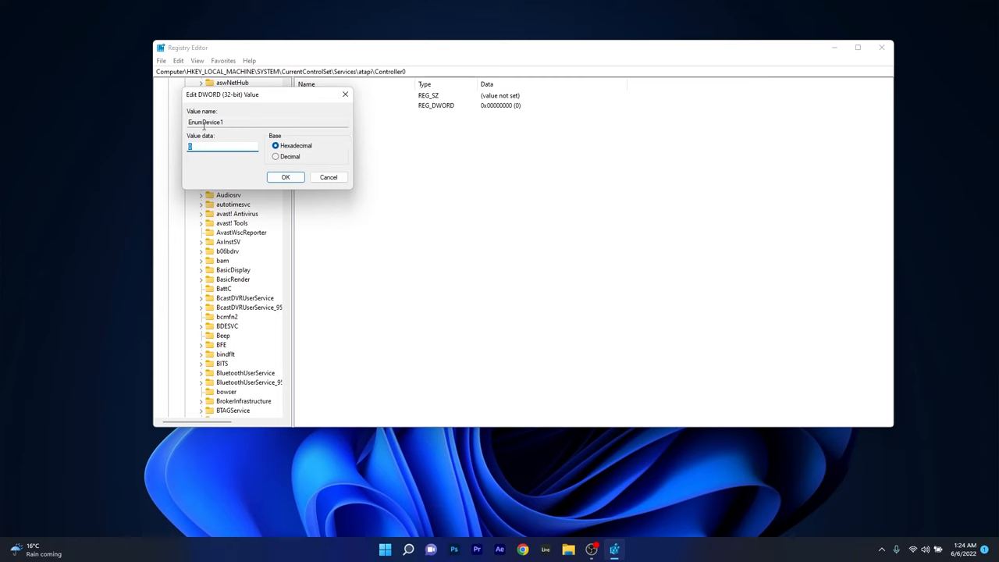
text(1)
click(286, 178)
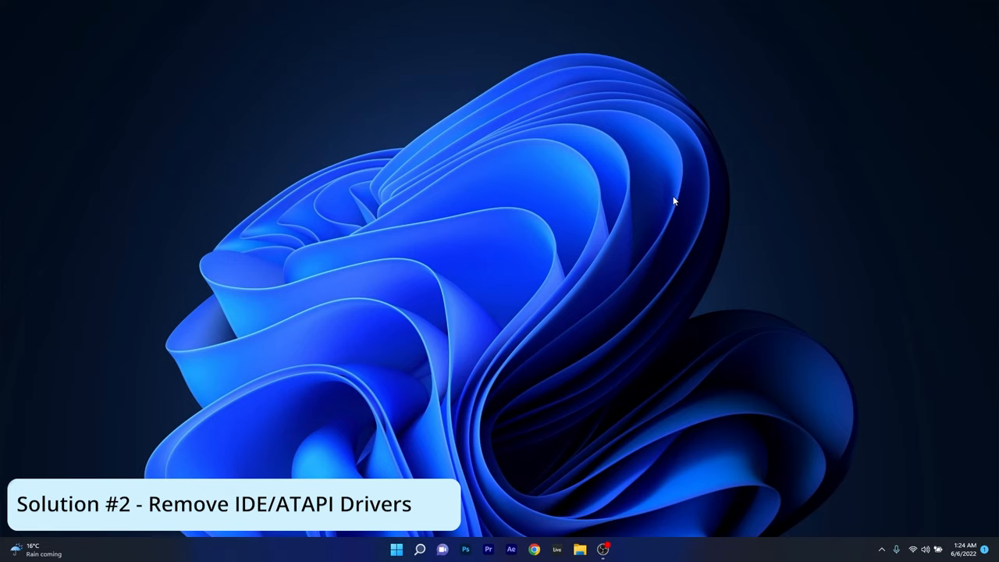
right_click(397, 549)
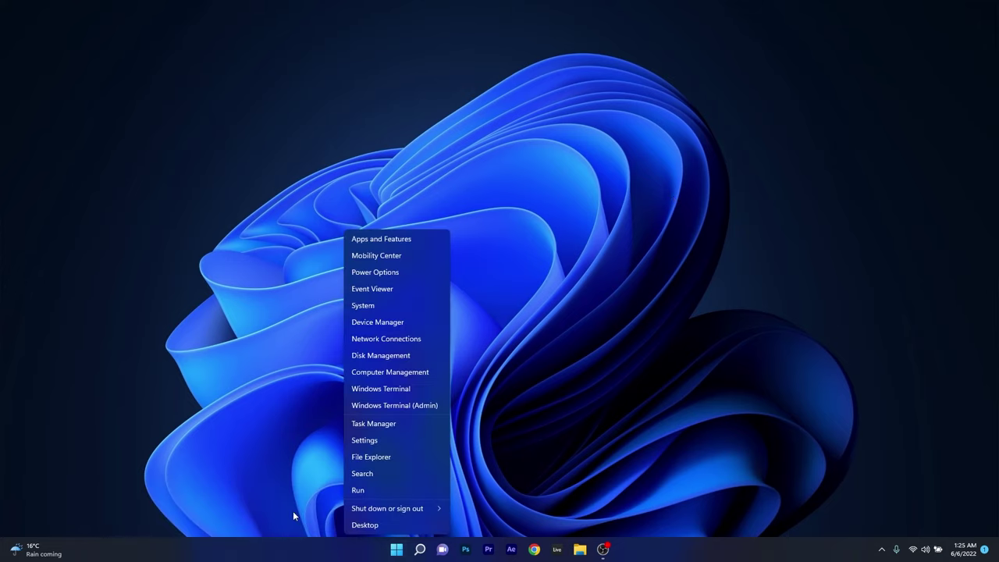
click(420, 322)
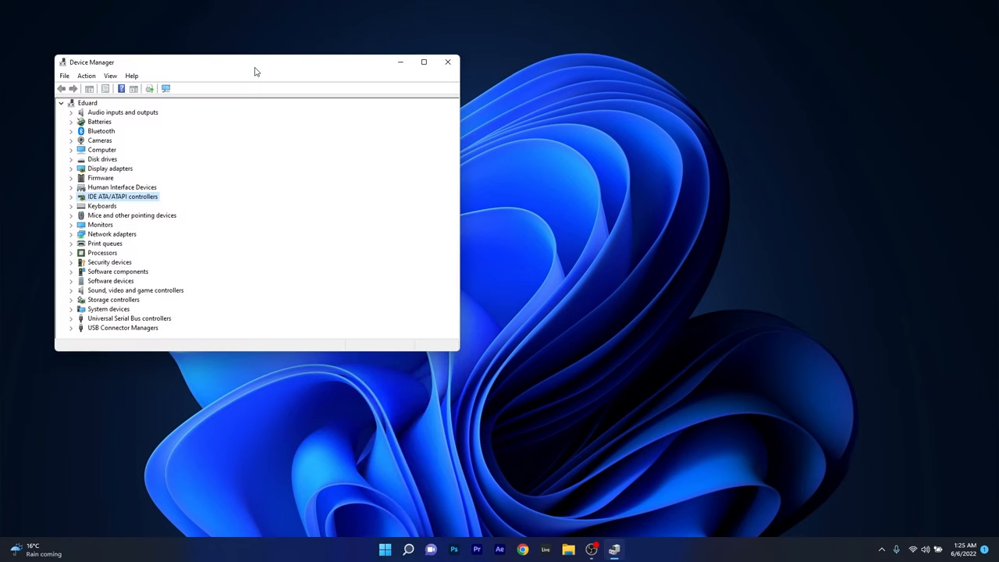
drag(255, 71, 479, 129)
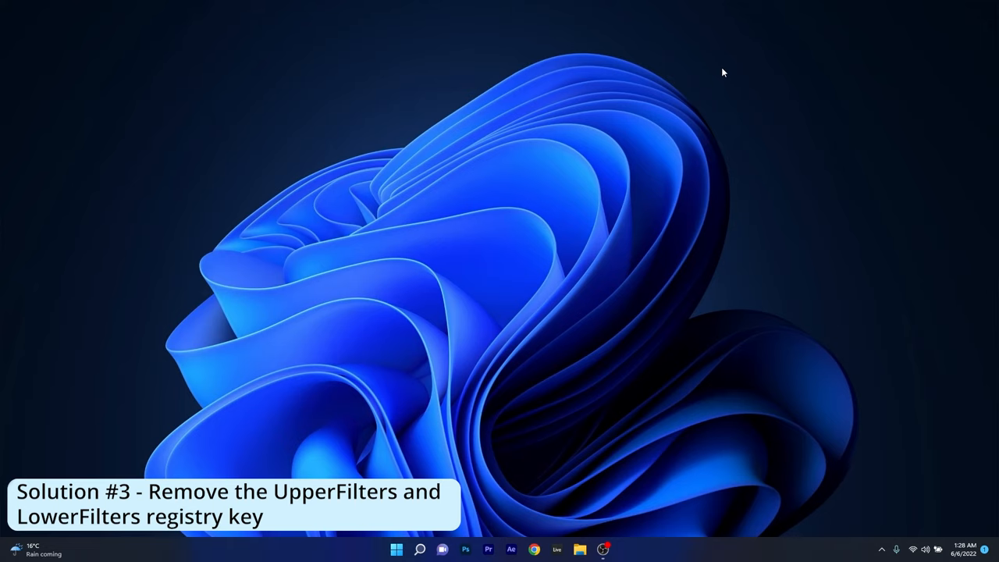
- Launch Registry Editor again from the regedit Start search result
click(397, 549)
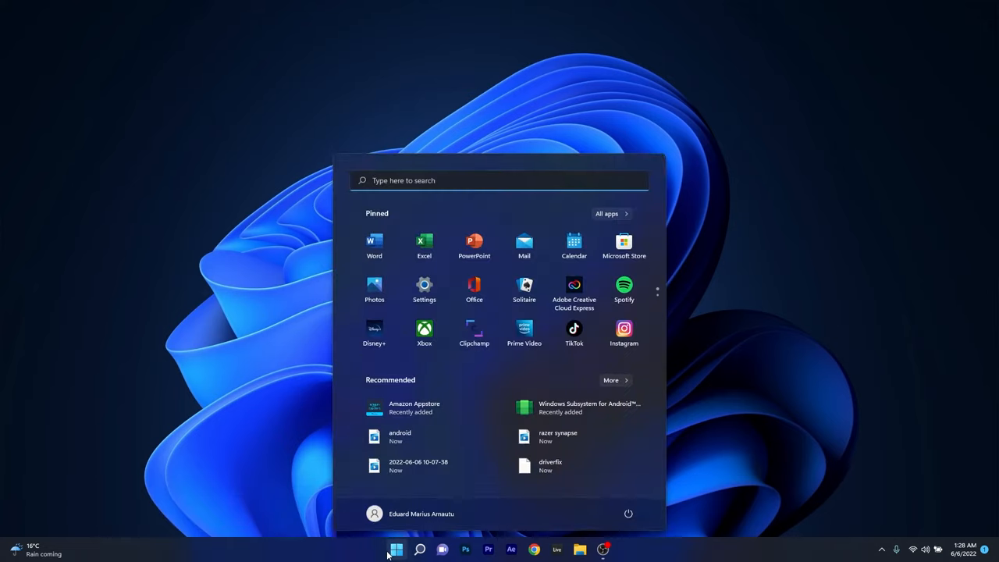
text(regedit)
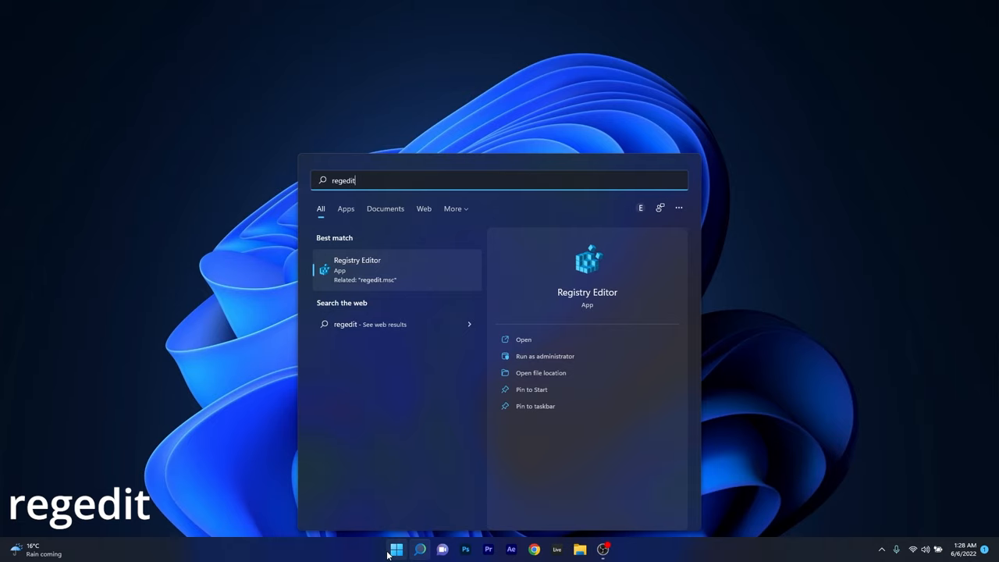
click(390, 267)
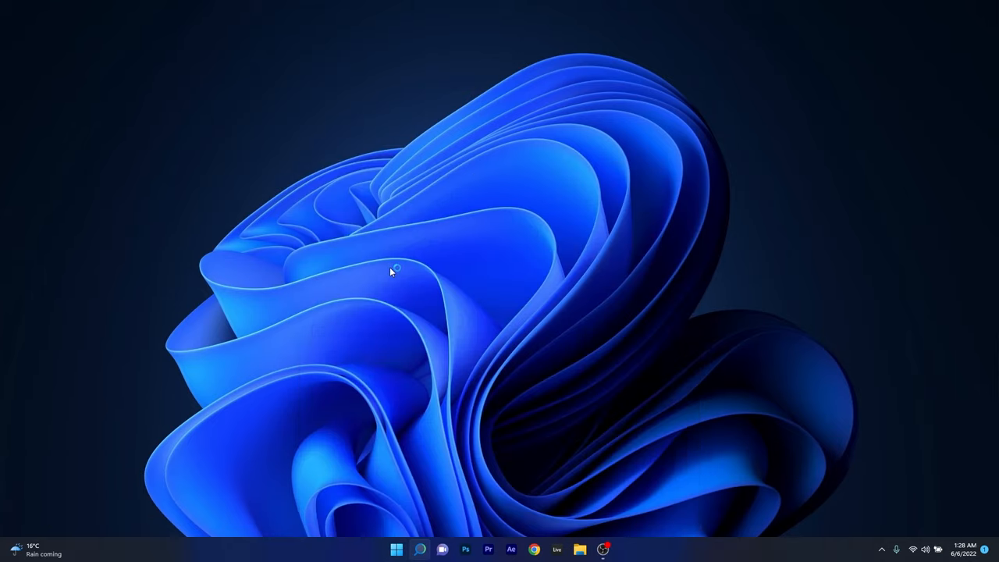
scroll(328, 117, up, 5)
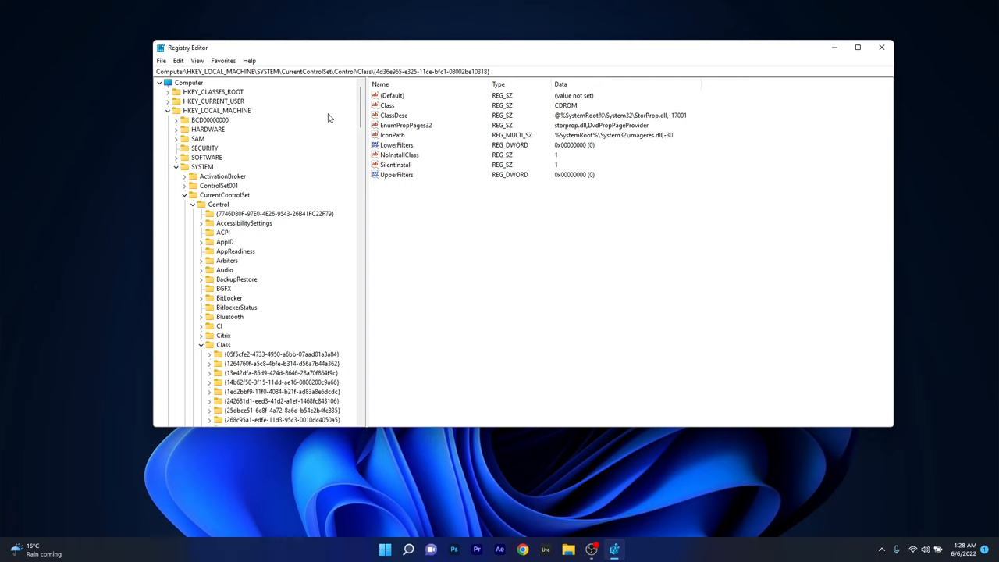
- Navigate HKLM\SYSTEM\CurrentControlSet\Control\Class to the {4D36E965-E325-11CE-BFC1-08002BE10318} CDROM key
click(216, 110)
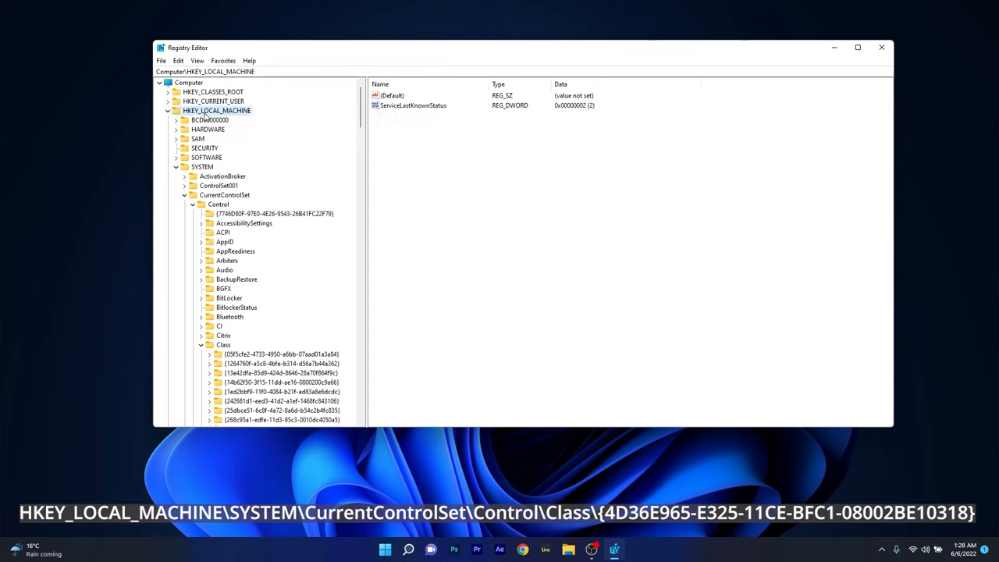
click(202, 167)
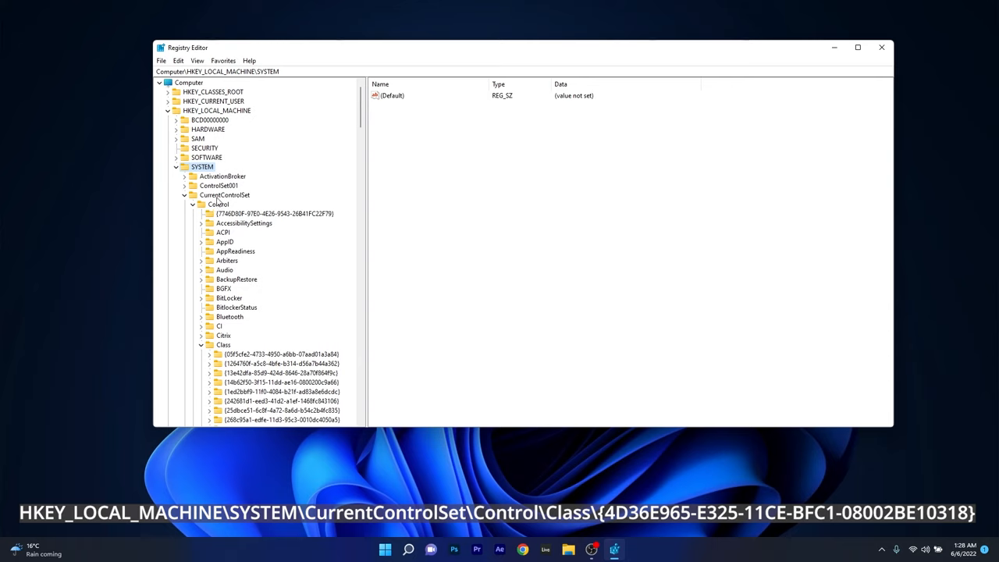
click(224, 195)
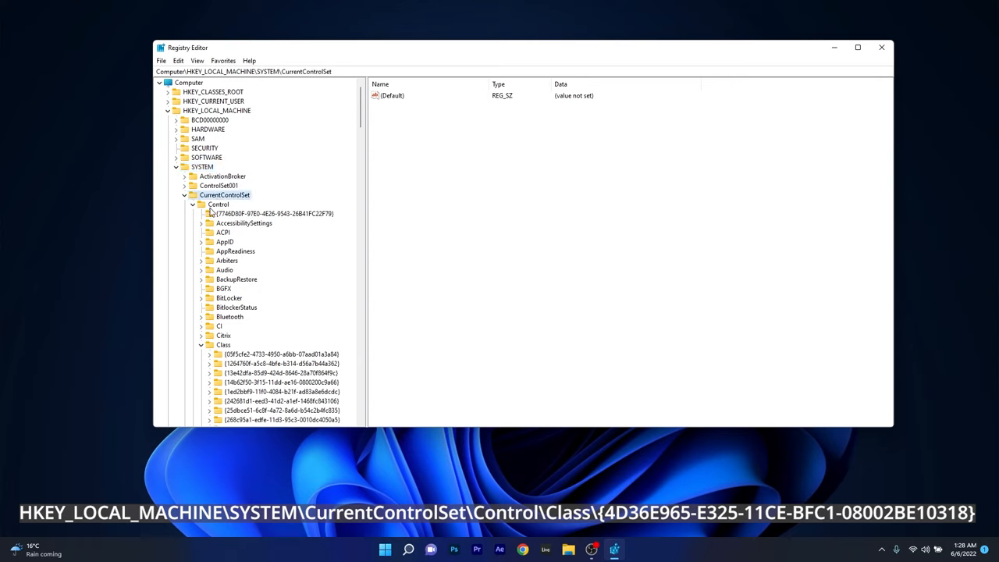
click(219, 204)
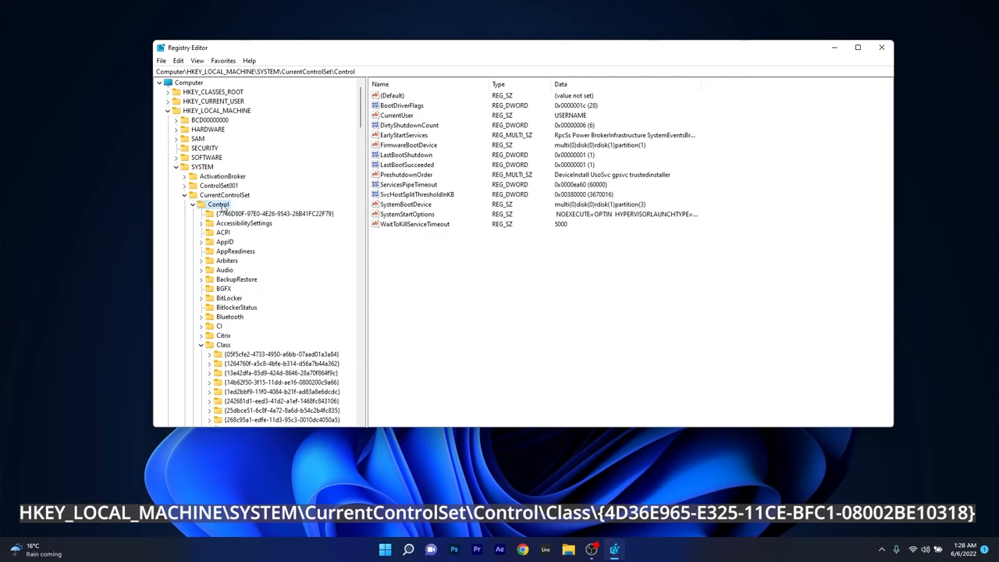
drag(361, 110, 362, 125)
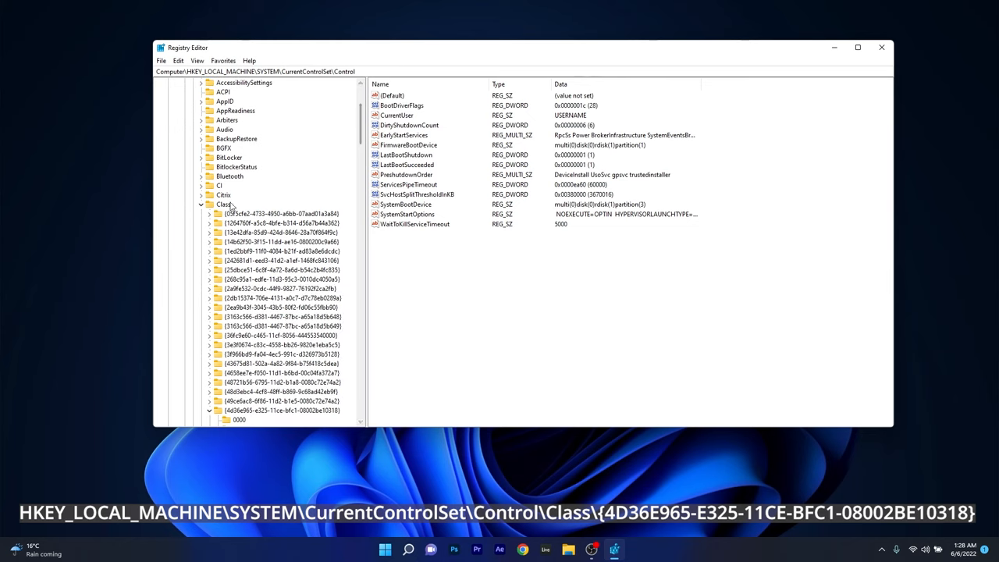
click(227, 205)
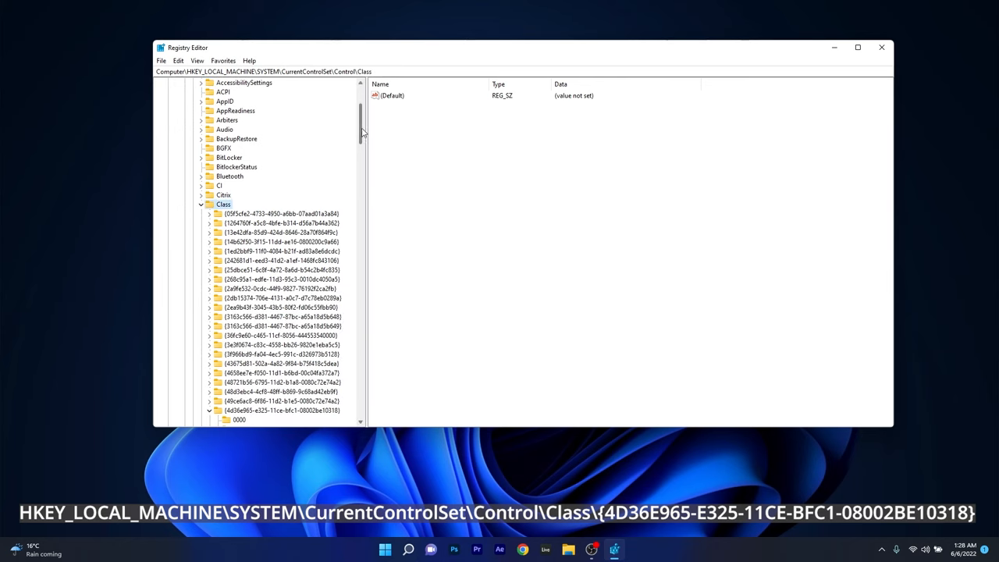
drag(362, 117, 364, 141)
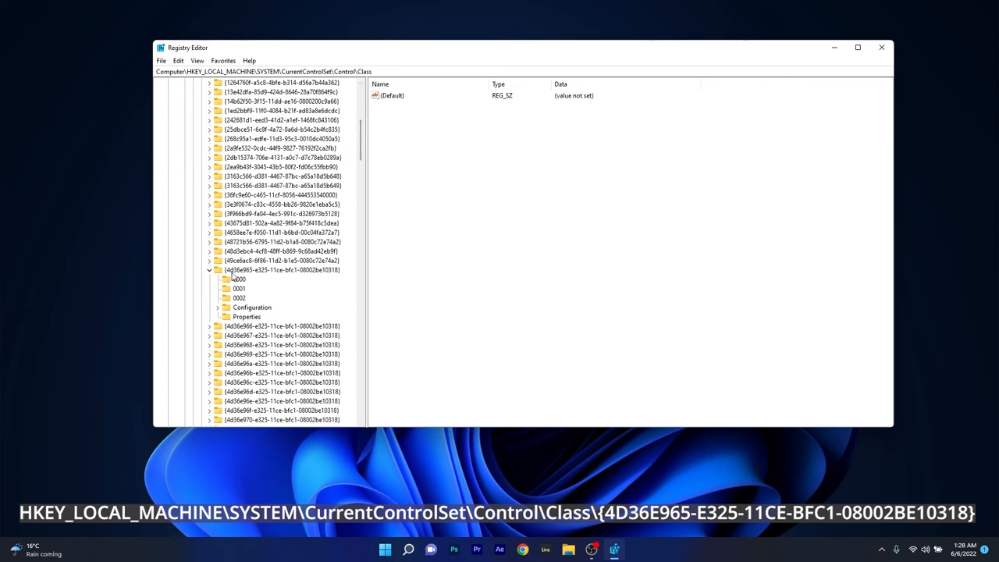
click(242, 270)
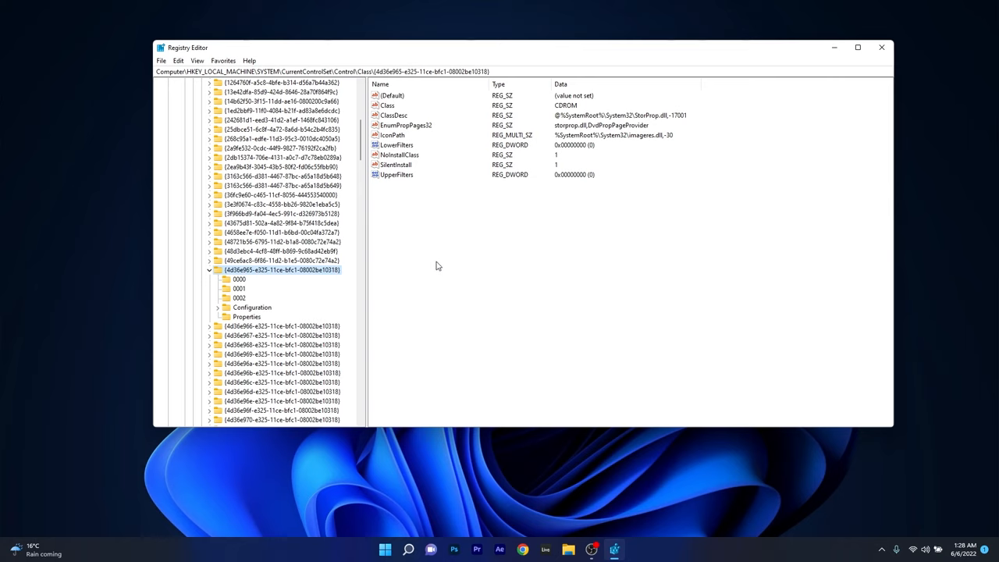
- Delete both UpperFilters and LowerFilters from the CDROM class key, then close Registry Editor
click(396, 175)
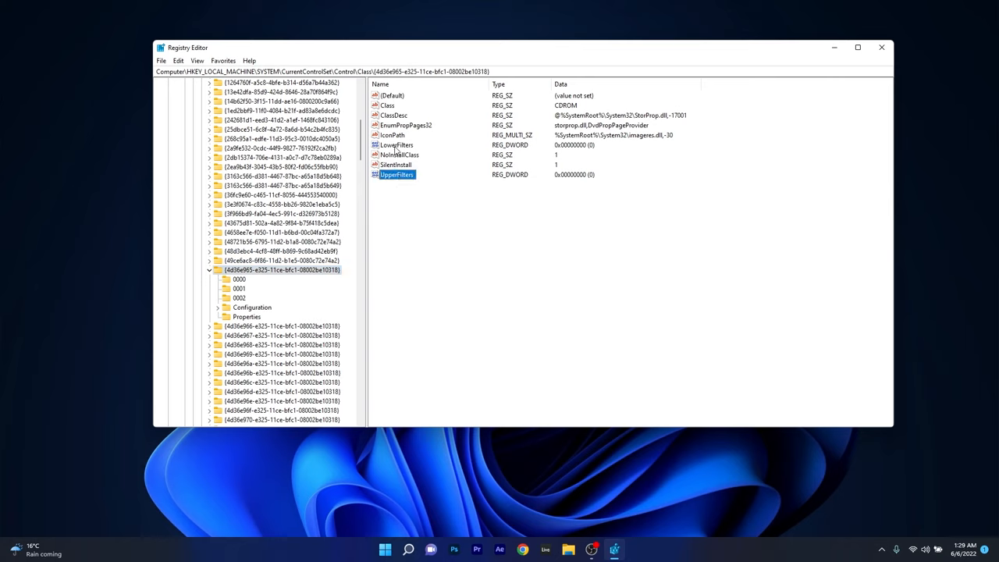
ctrl+click(395, 145)
right_click(395, 147)
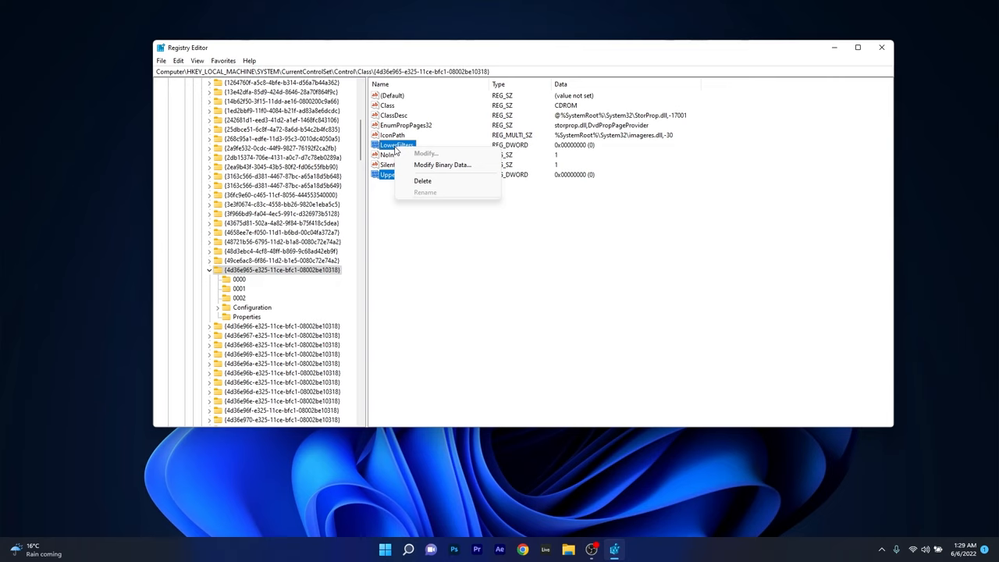
click(432, 184)
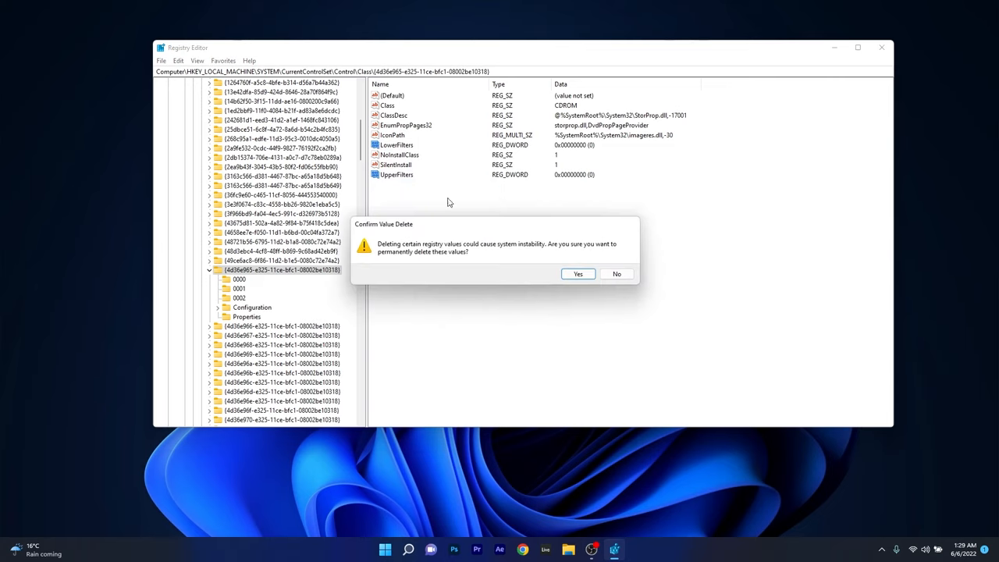
click(578, 274)
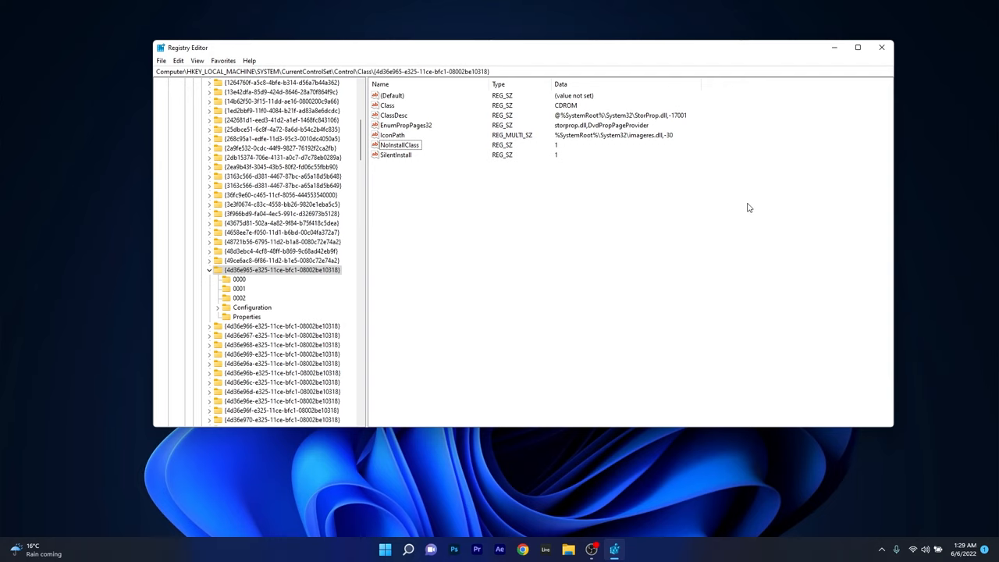
click(881, 47)
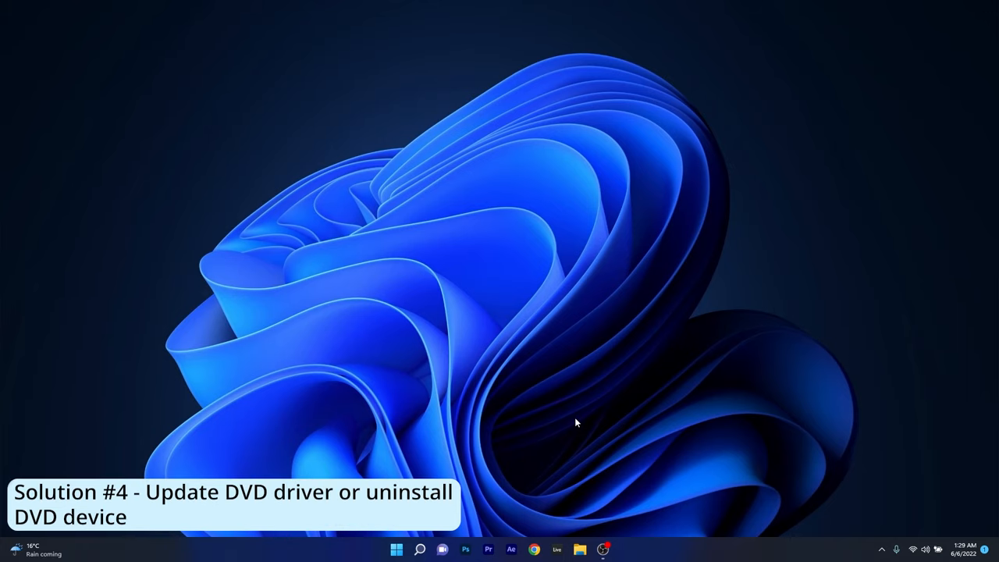
- Launch Device Manager from the Start button's admin menu and position its window
right_click(396, 550)
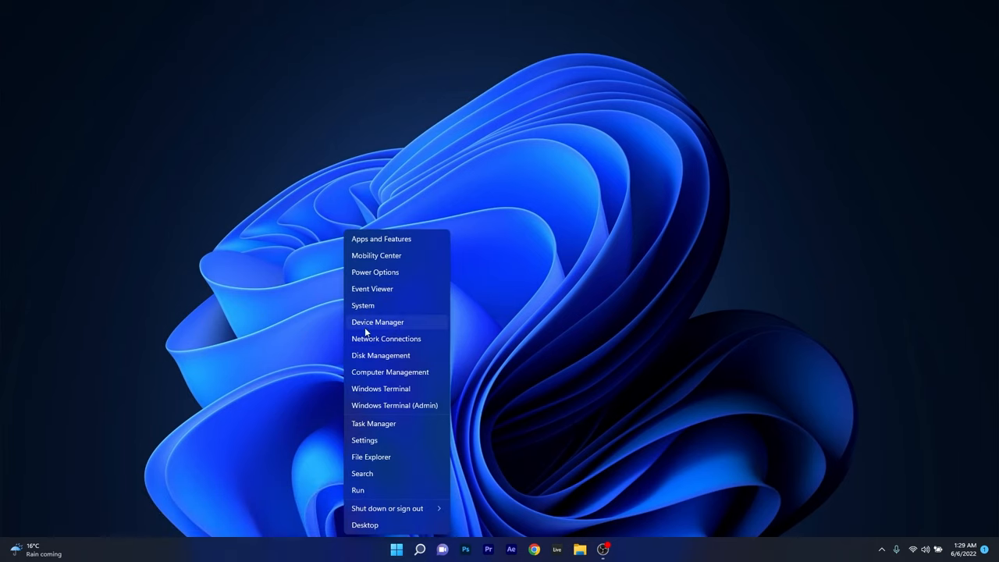
click(420, 322)
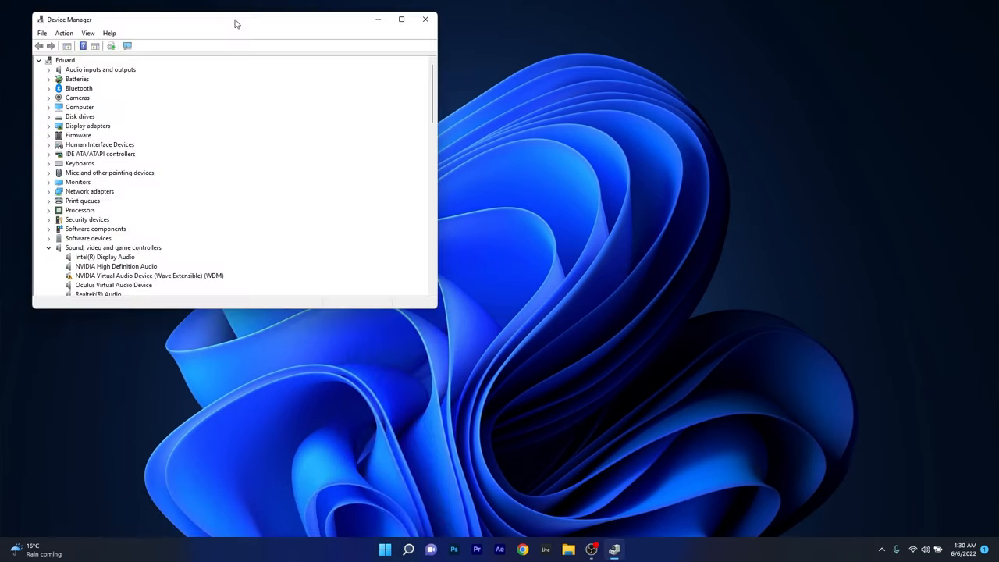
drag(231, 24, 478, 113)
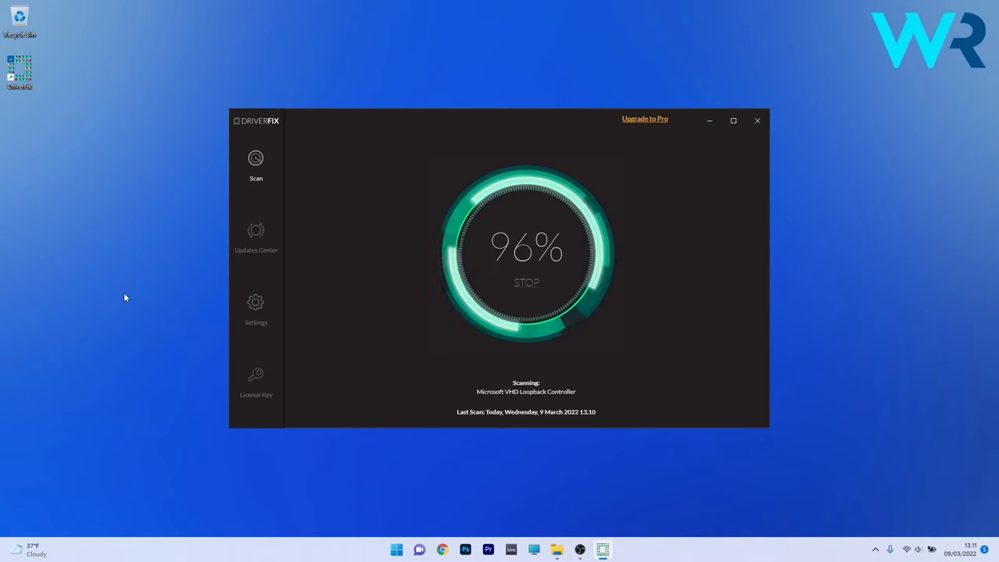
- Tick the Intel Wireless Bluetooth driver and start its automatic update
click(312, 242)
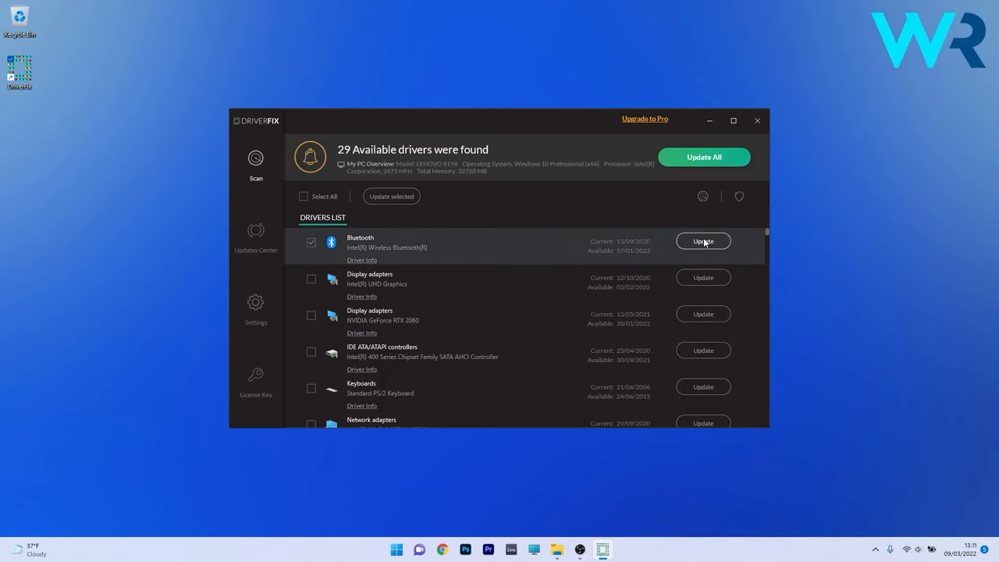
click(703, 242)
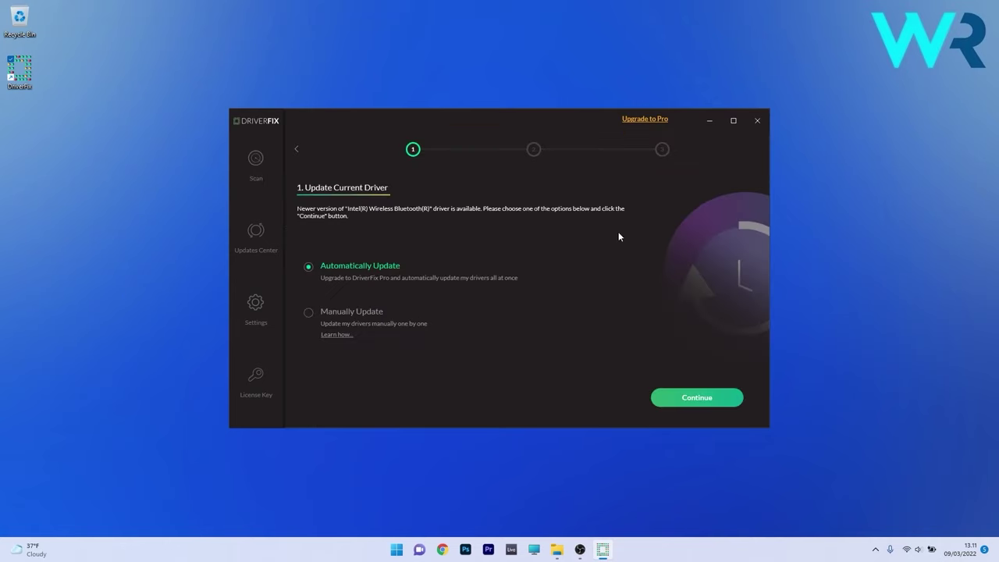
click(697, 398)
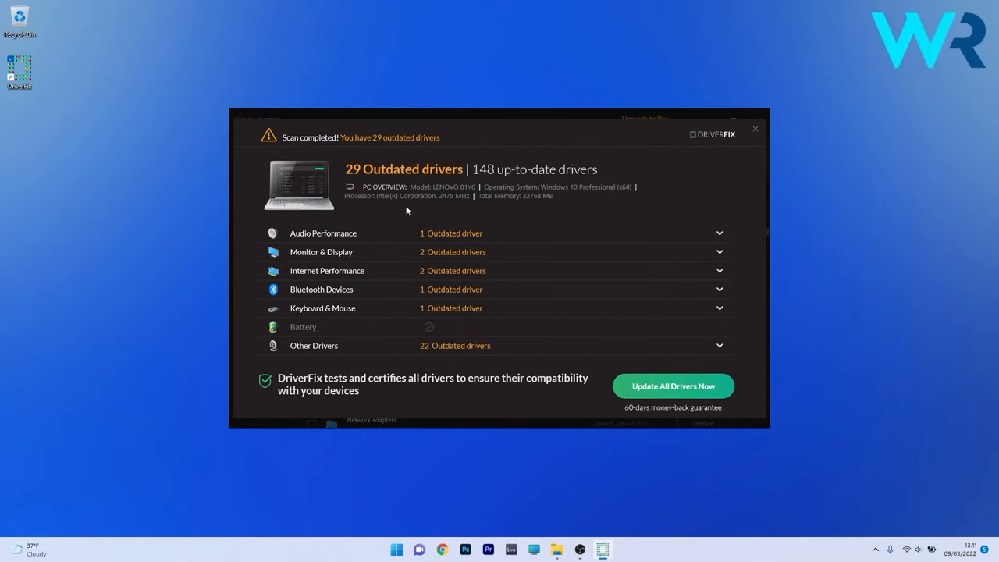